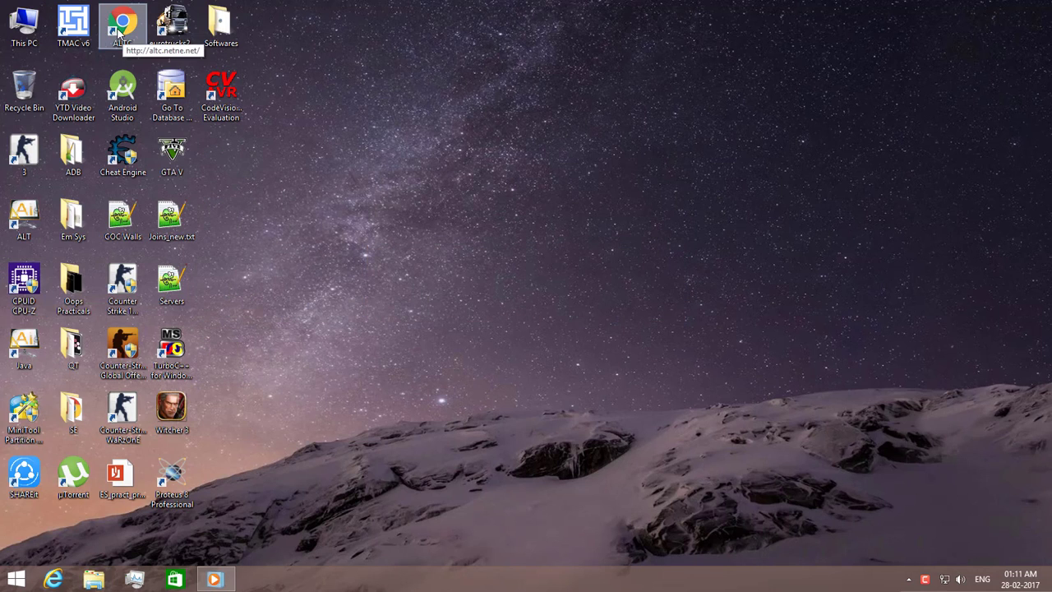
# Open the altc.netne.net download page and find the Scilab entries for 32bit and 64bit OS.
pyautogui.doubleClick(122, 23)
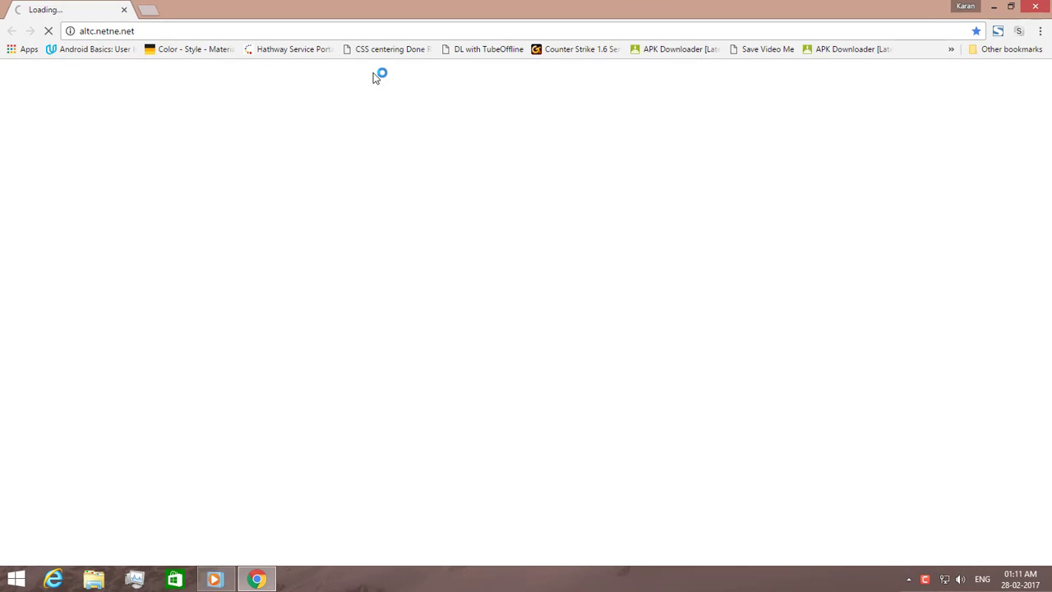
pyautogui.scroll(-4, 361, 206)
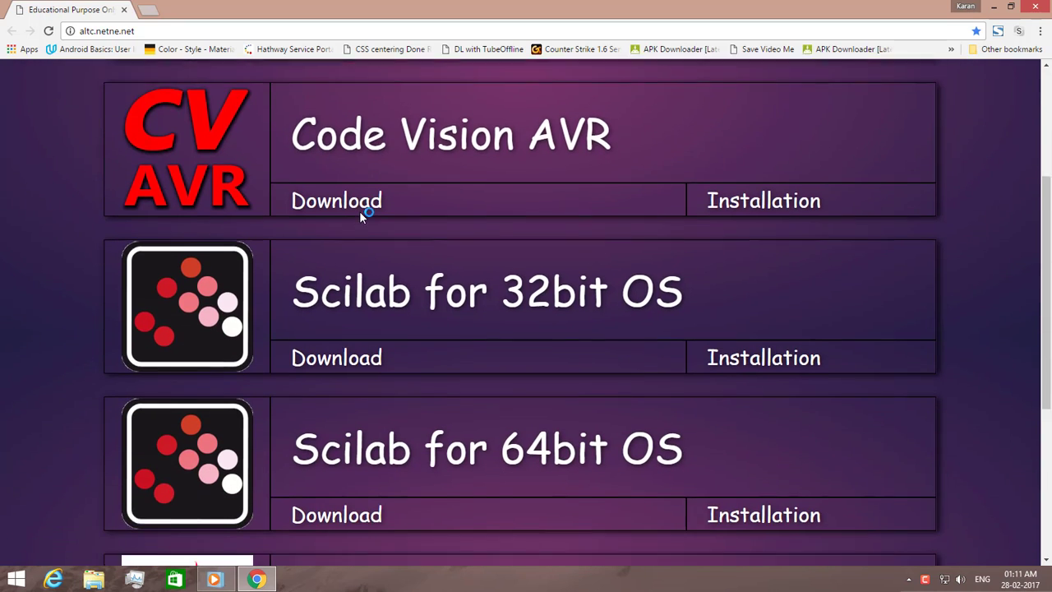
pyautogui.moveTo(306, 205); pyautogui.dragTo(658, 197)
pyautogui.click(662, 197)
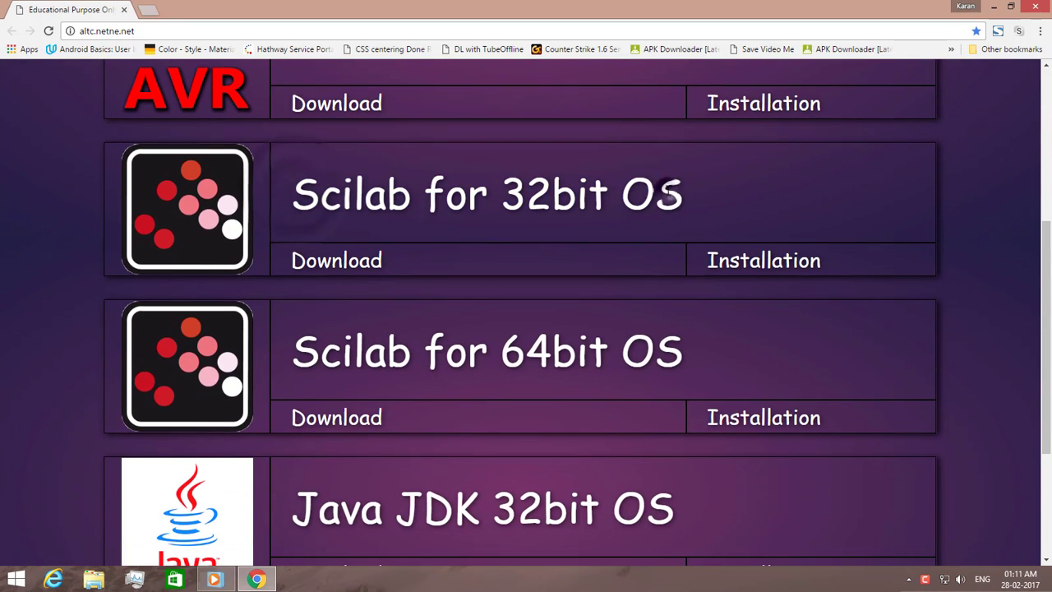
pyautogui.moveTo(306, 353); pyautogui.dragTo(685, 353)
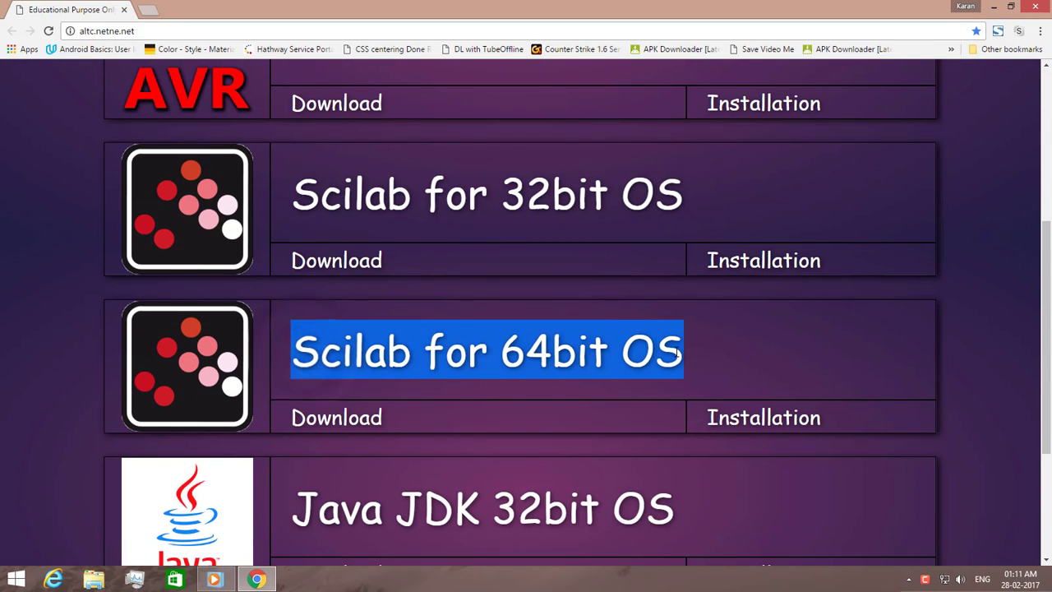
pyautogui.click(666, 353)
pyautogui.moveTo(503, 354); pyautogui.dragTo(607, 354)
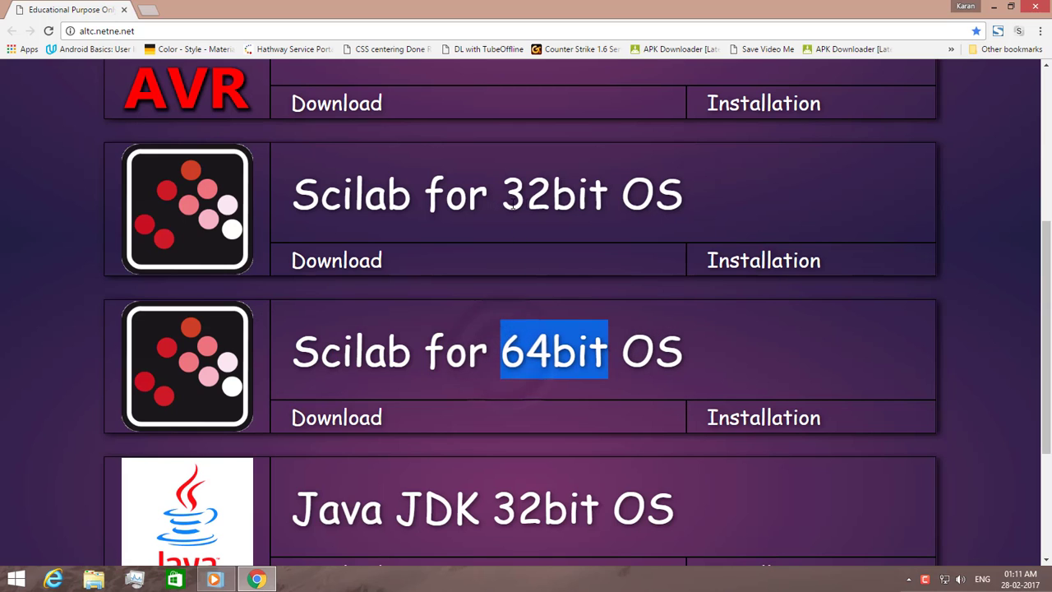
pyautogui.moveTo(502, 197); pyautogui.dragTo(607, 199)
pyautogui.click(598, 200)
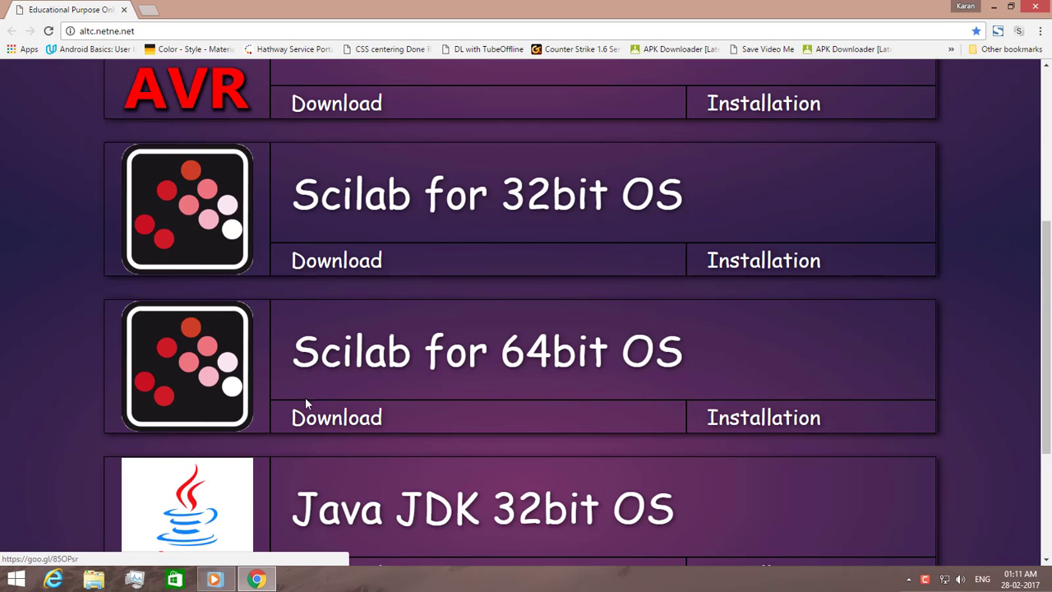
# Check the computer's system type in the This PC properties, then close the System window.
pyautogui.doubleClick(566, 10)
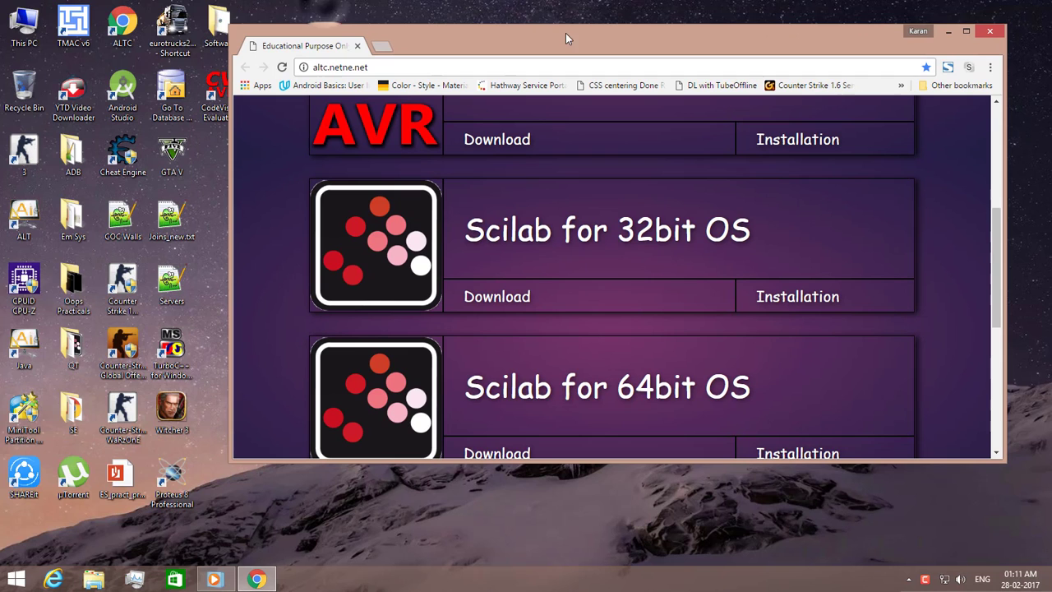
pyautogui.rightClick(35, 39)
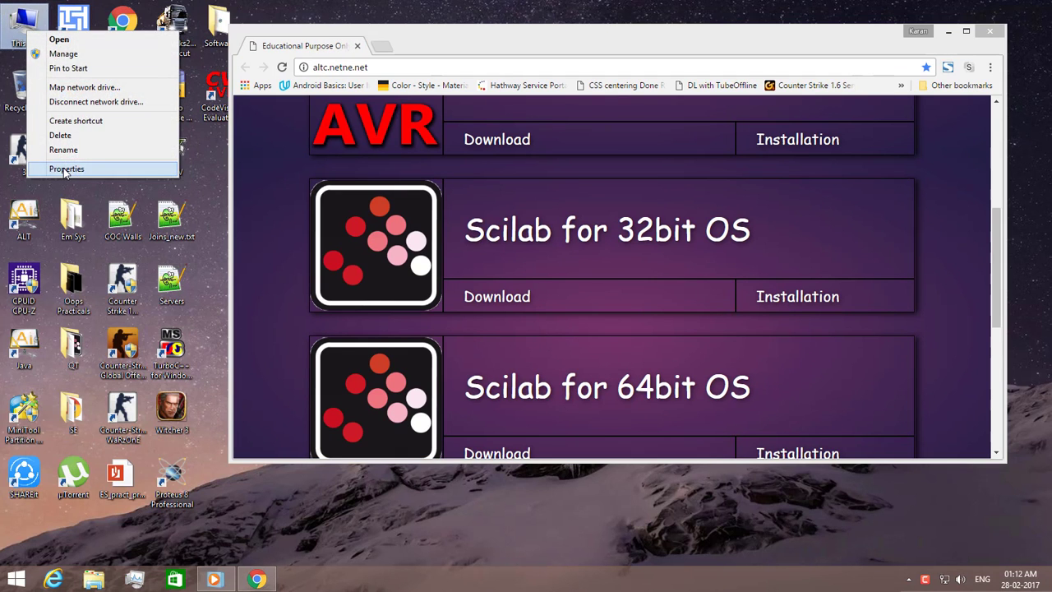
pyautogui.click(70, 167)
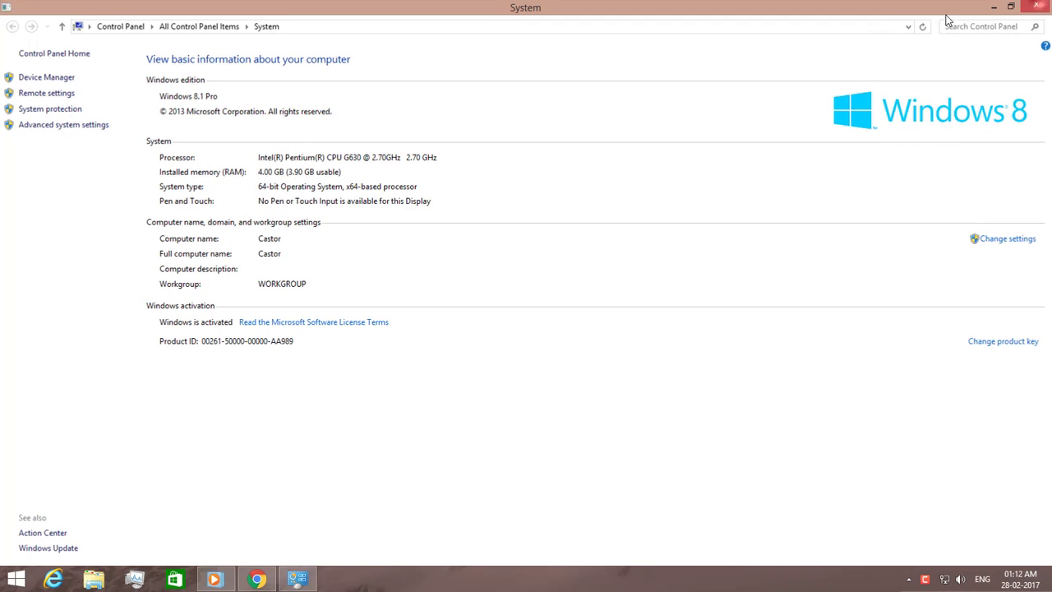
pyautogui.click(1040, 7)
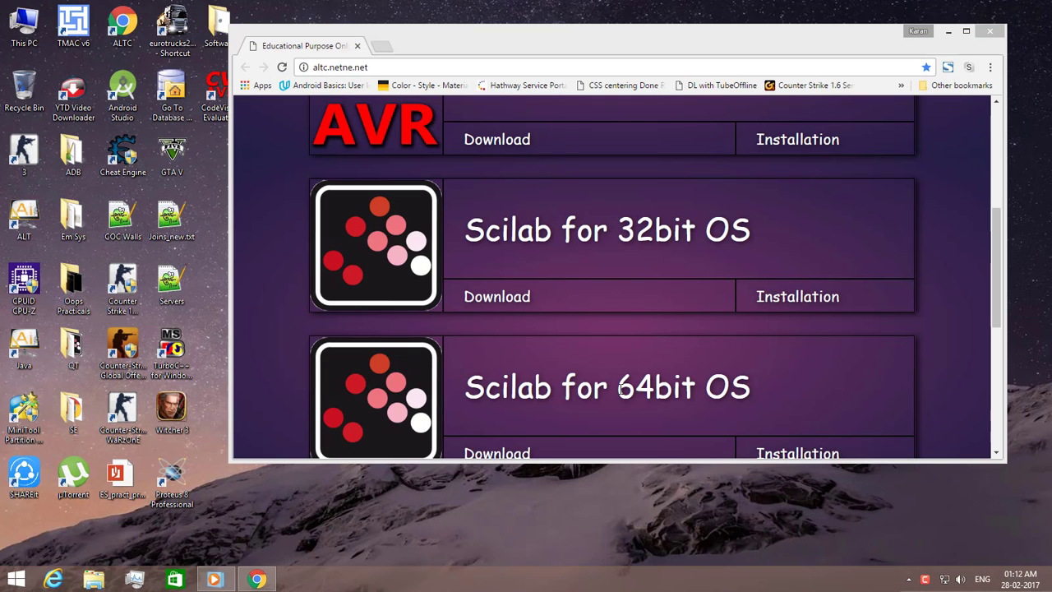
# Download Scilab for 64bit OS and save the scilab-5.5.2_x64 zip file in the Softwares folder.
pyautogui.moveTo(622, 389); pyautogui.dragTo(697, 389)
pyautogui.scroll(-1, 576, 392)
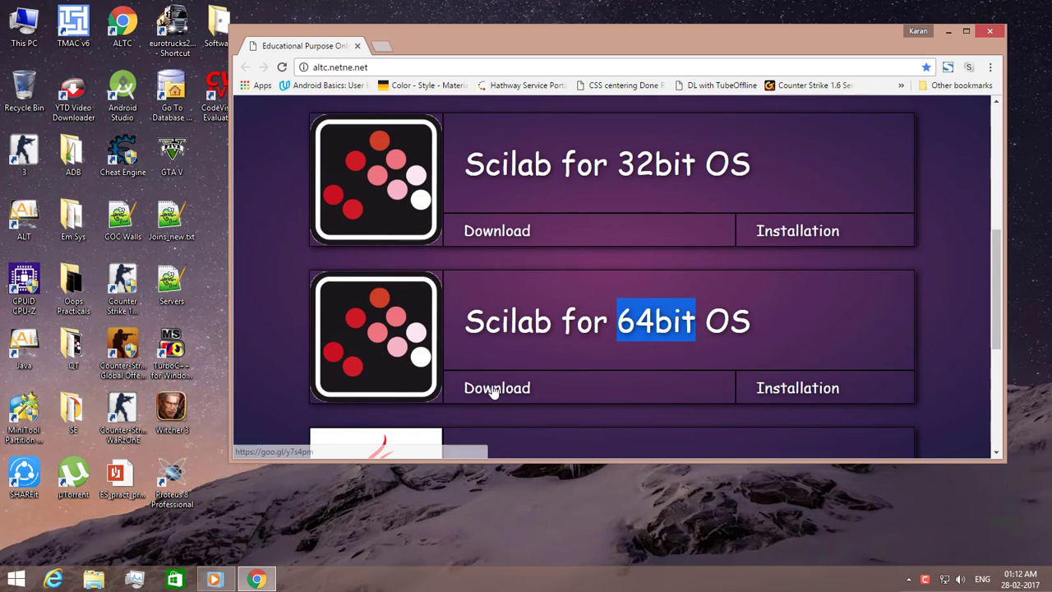
pyautogui.click(495, 389)
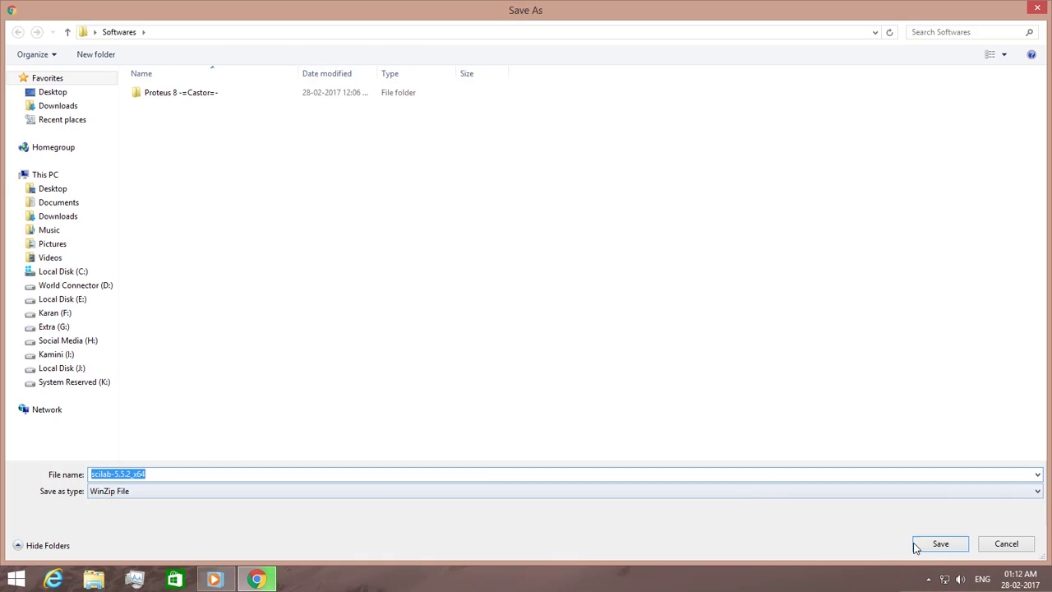
pyautogui.click(937, 545)
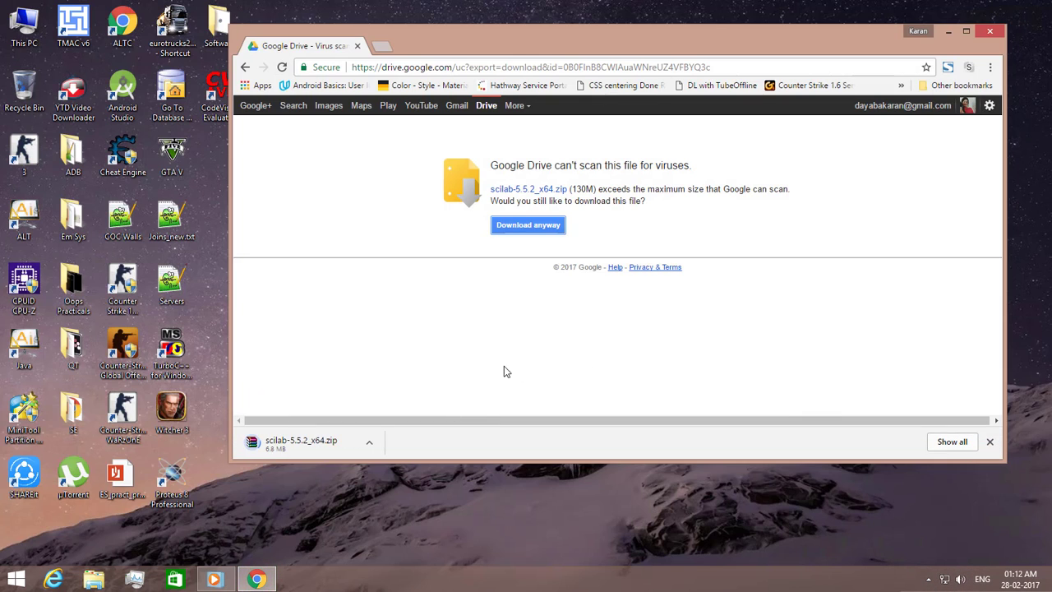
# Show the full downloads list in a maximized browser window to check the progress of scilab-5.5.2_x64.zip.
pyautogui.doubleClick(574, 190)
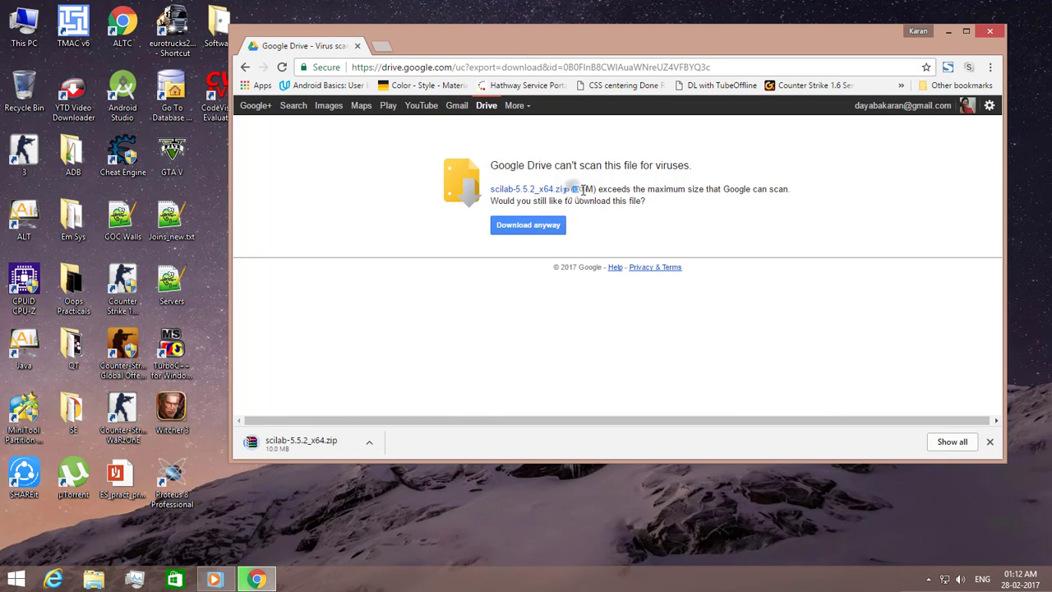
pyautogui.click(948, 441)
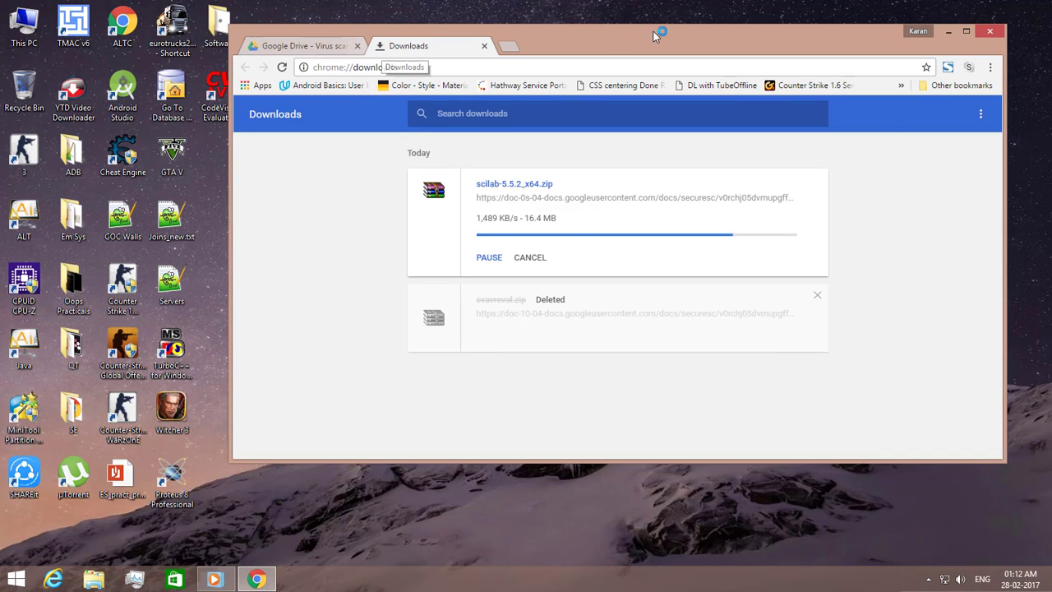
pyautogui.moveTo(663, 25); pyautogui.dragTo(637, 2)
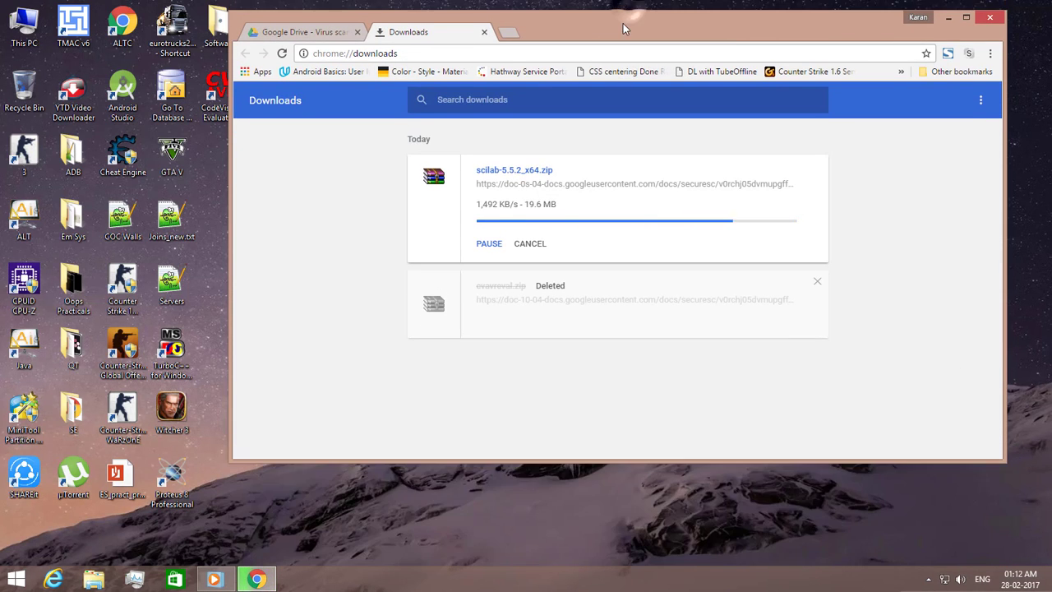
pyautogui.doubleClick(627, 5)
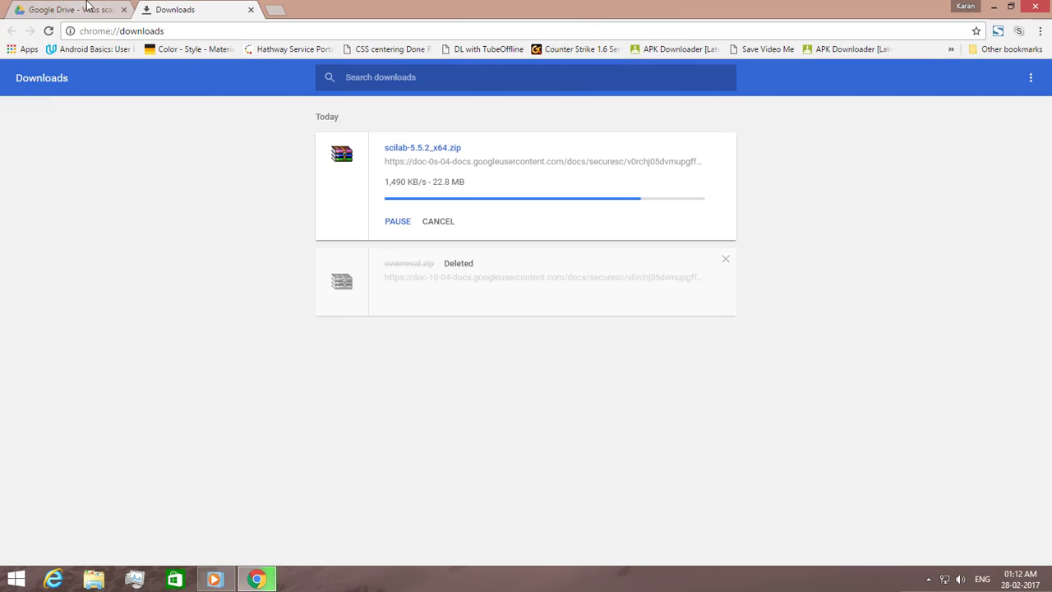
# Return to the altc.netne.net page and compare the Scilab 32bit and 64bit entries.
pyautogui.click(88, 8)
pyautogui.click(11, 30)
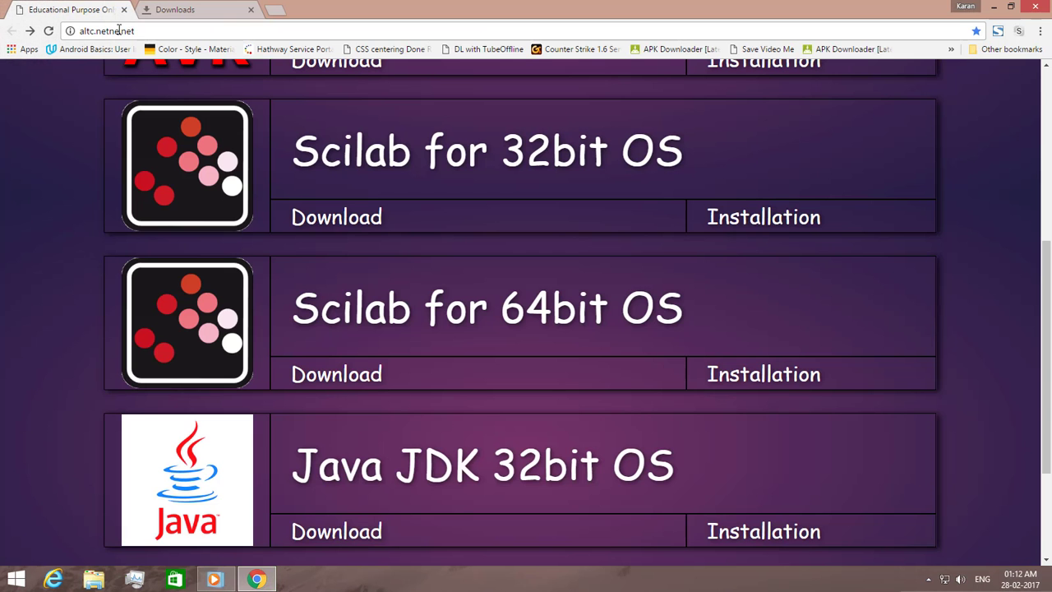
pyautogui.scroll(1, 333, 345)
pyautogui.doubleClick(516, 215)
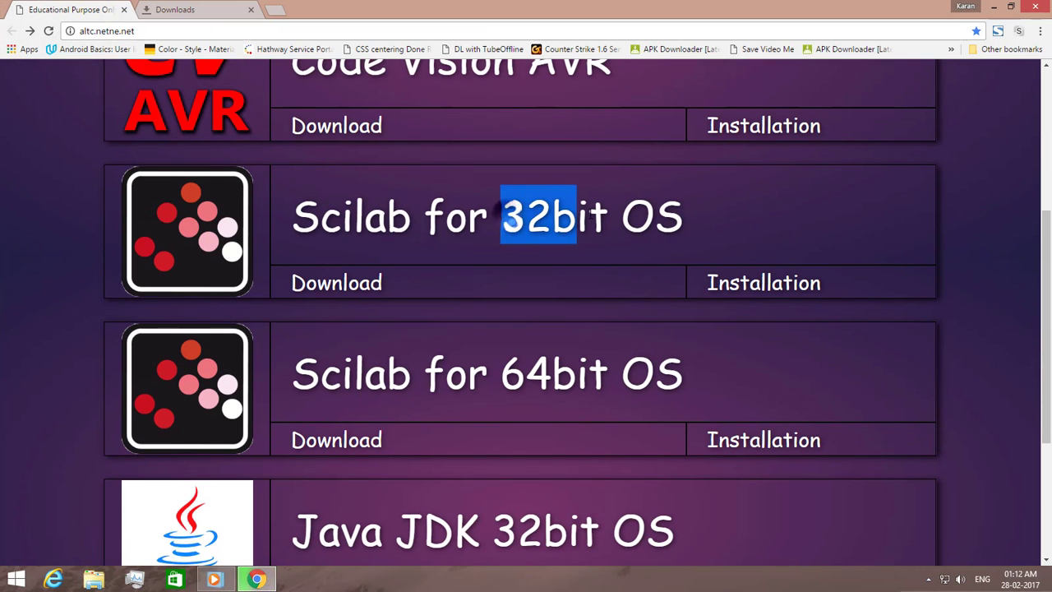
pyautogui.moveTo(502, 374); pyautogui.dragTo(622, 374)
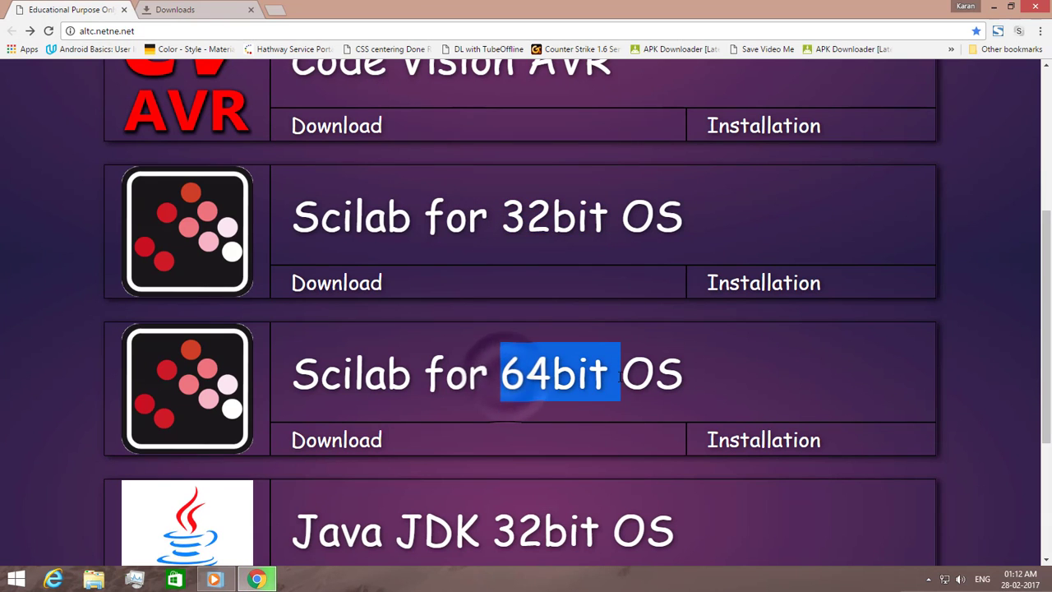
pyautogui.click(685, 369)
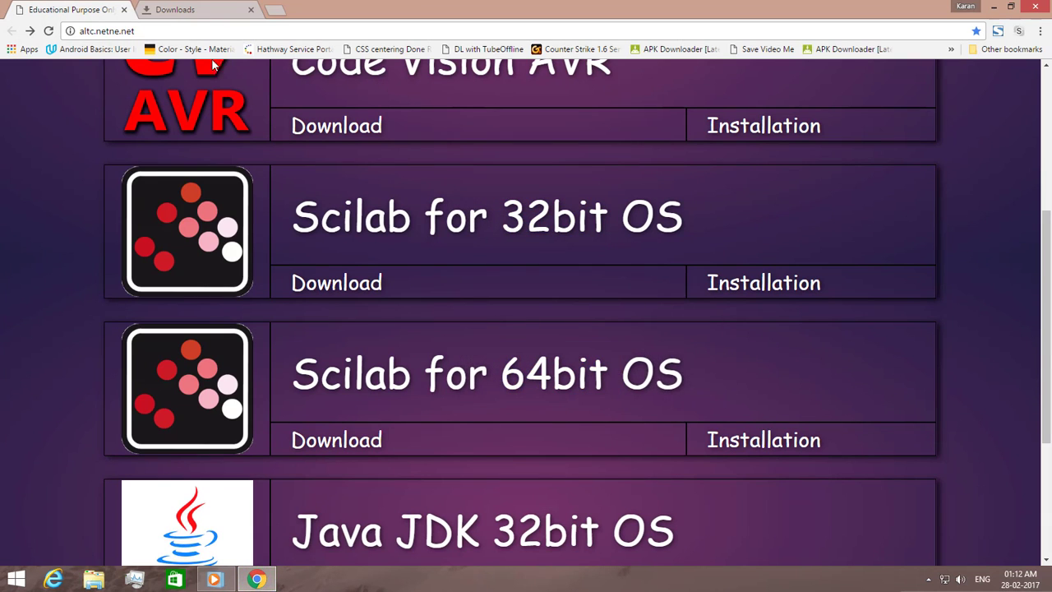
# Show the downloaded scilab-5.5.2_x64.zip in its folder and extract it there.
pyautogui.click(180, 7)
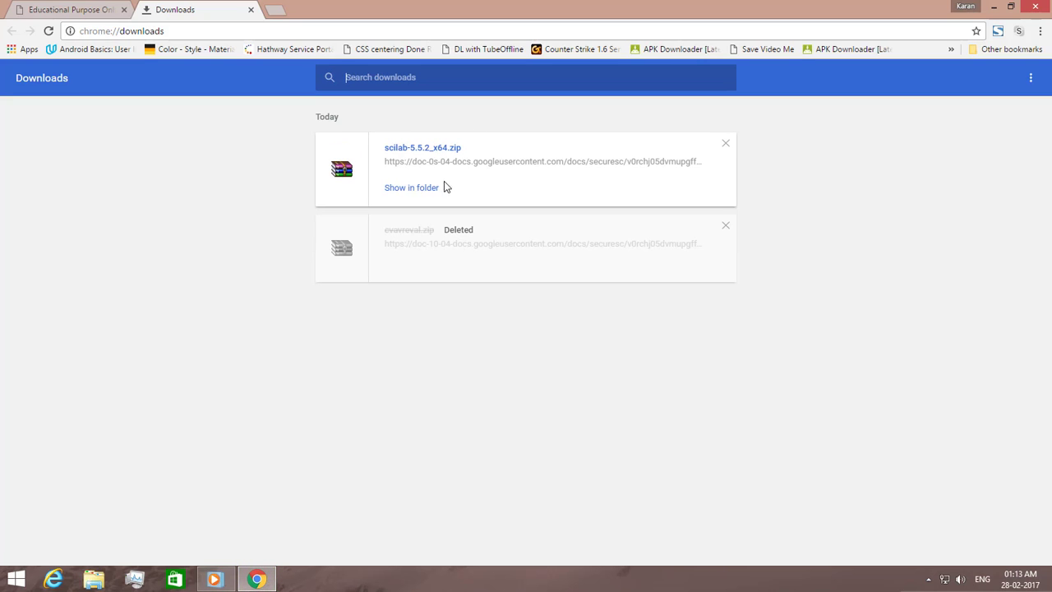
pyautogui.click(412, 188)
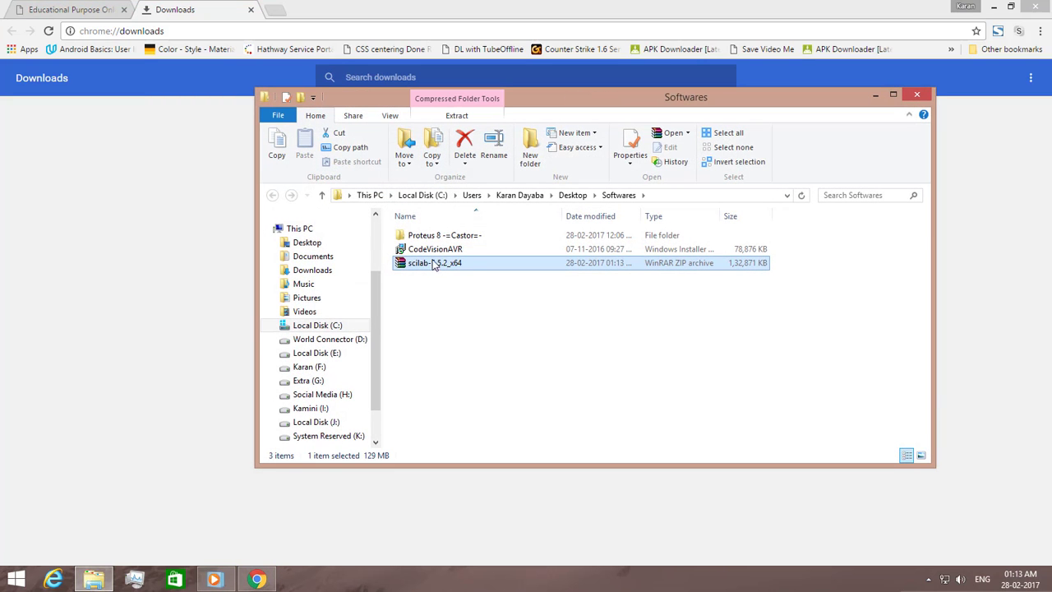
pyautogui.rightClick(433, 265)
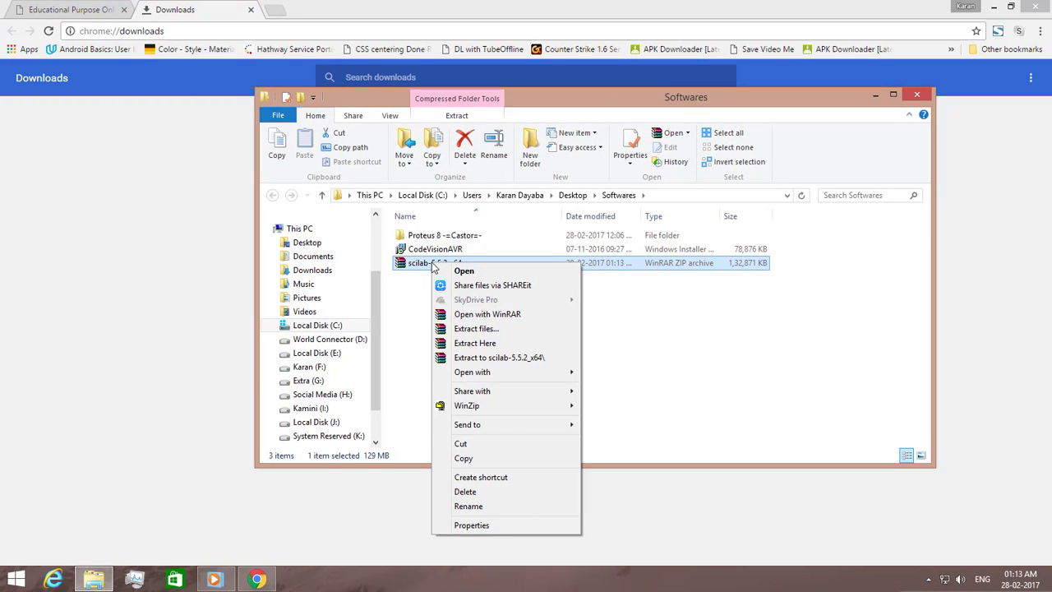
pyautogui.click(475, 343)
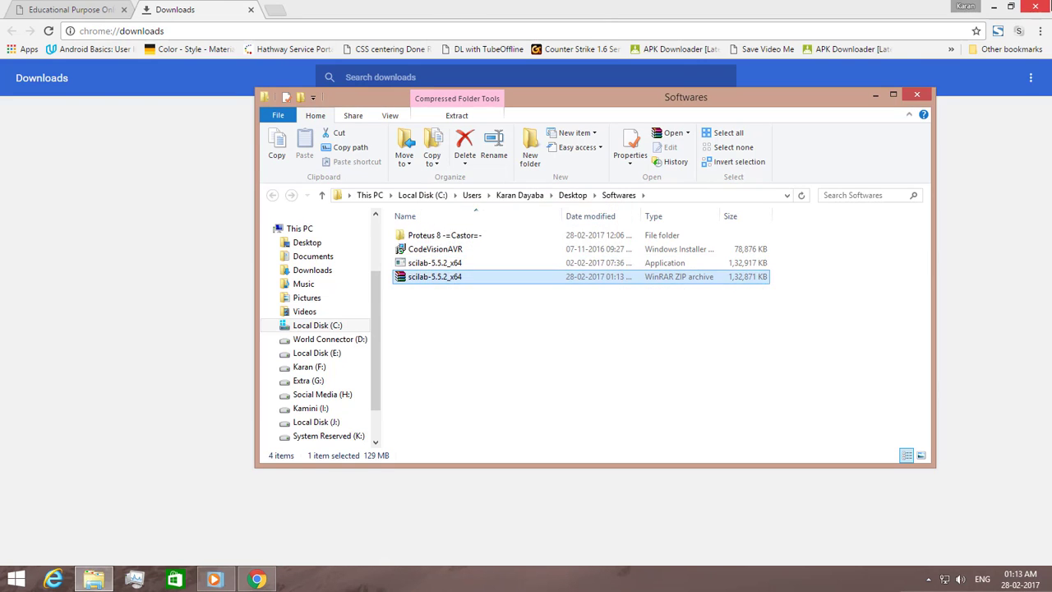
# Minimize the browser and run the extracted scilab-5.5.2_x64 installer with English as the setup language.
pyautogui.click(993, 7)
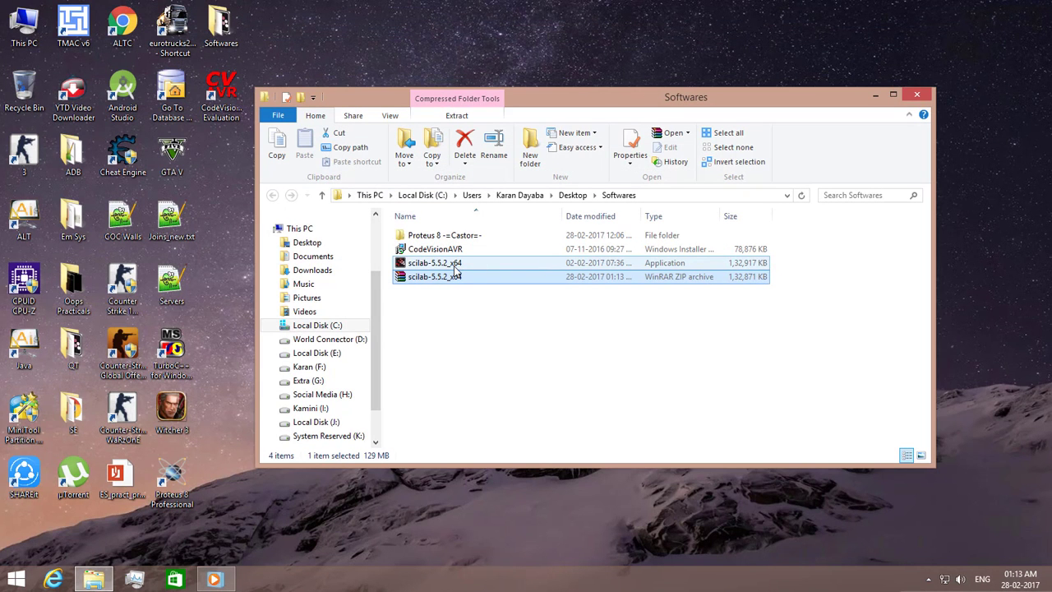
pyautogui.click(451, 265)
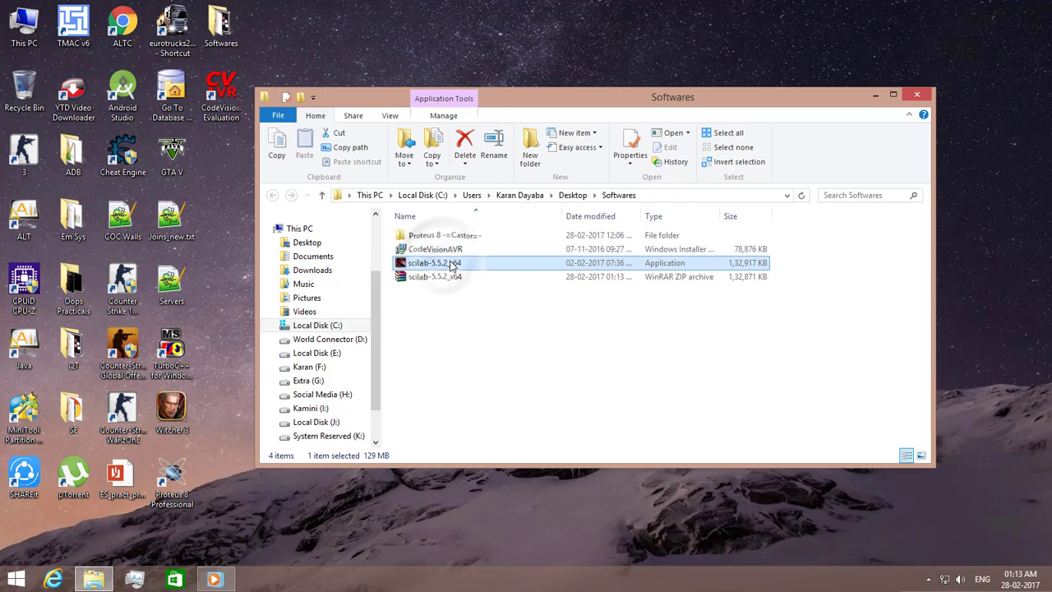
pyautogui.doubleClick(451, 265)
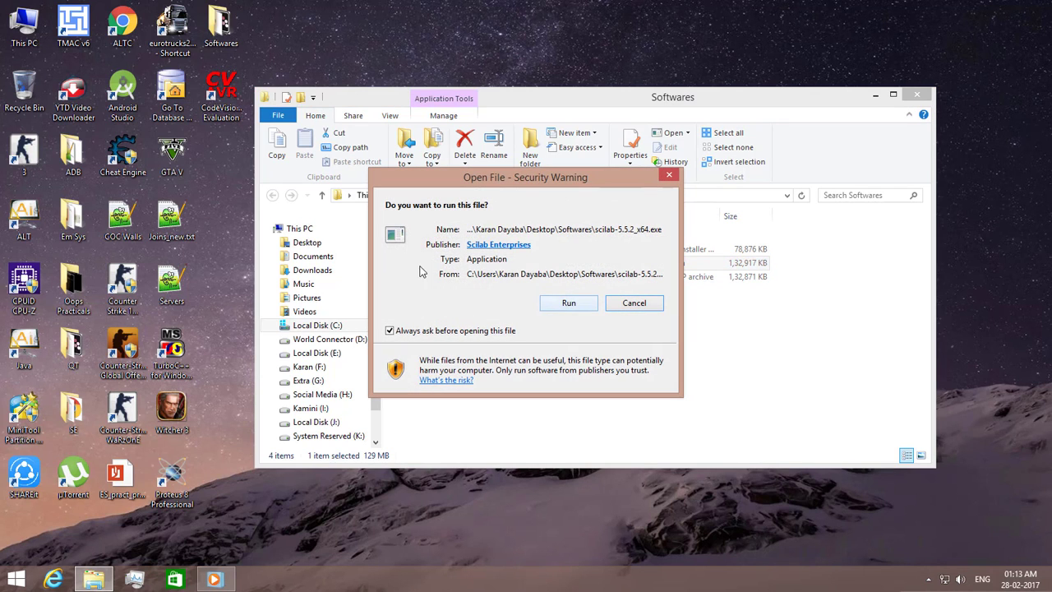
pyautogui.click(569, 308)
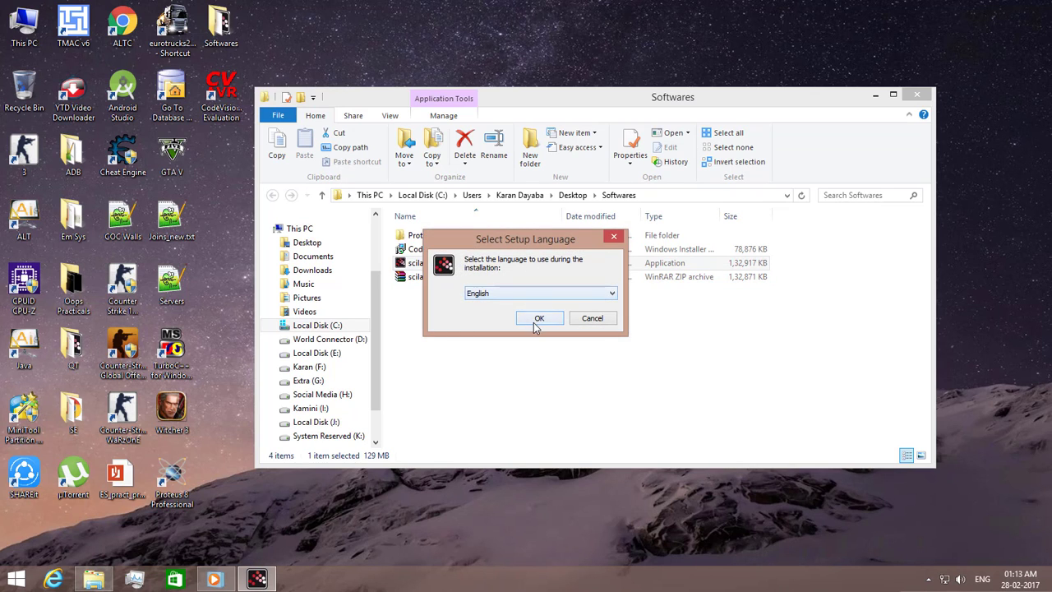
pyautogui.click(536, 322)
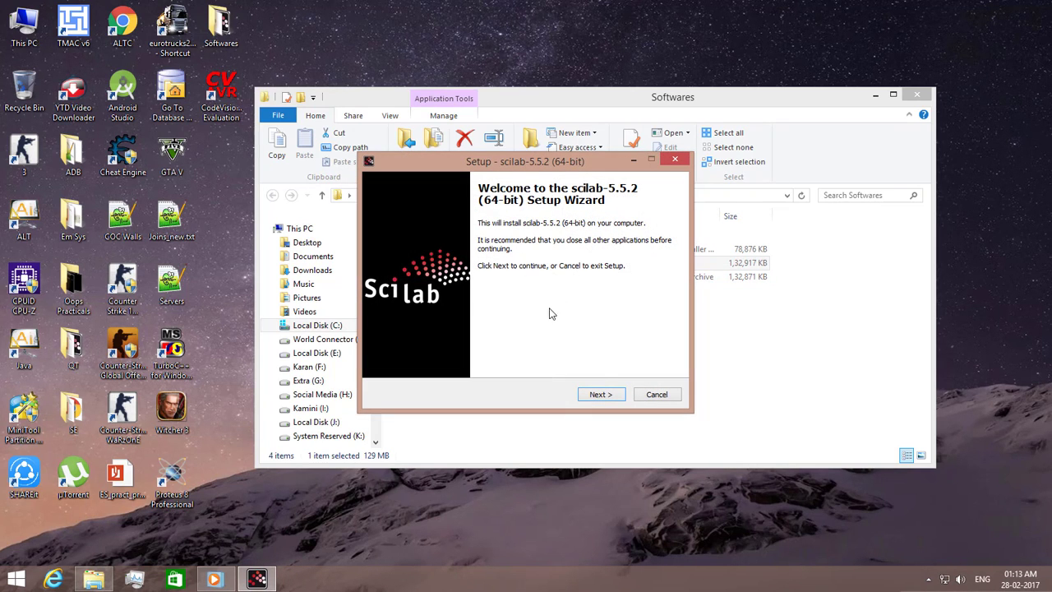
# Accept the Scilab license agreement and keep C:\Program Files\scilab-5.5.2 as the destination folder.
pyautogui.click(598, 394)
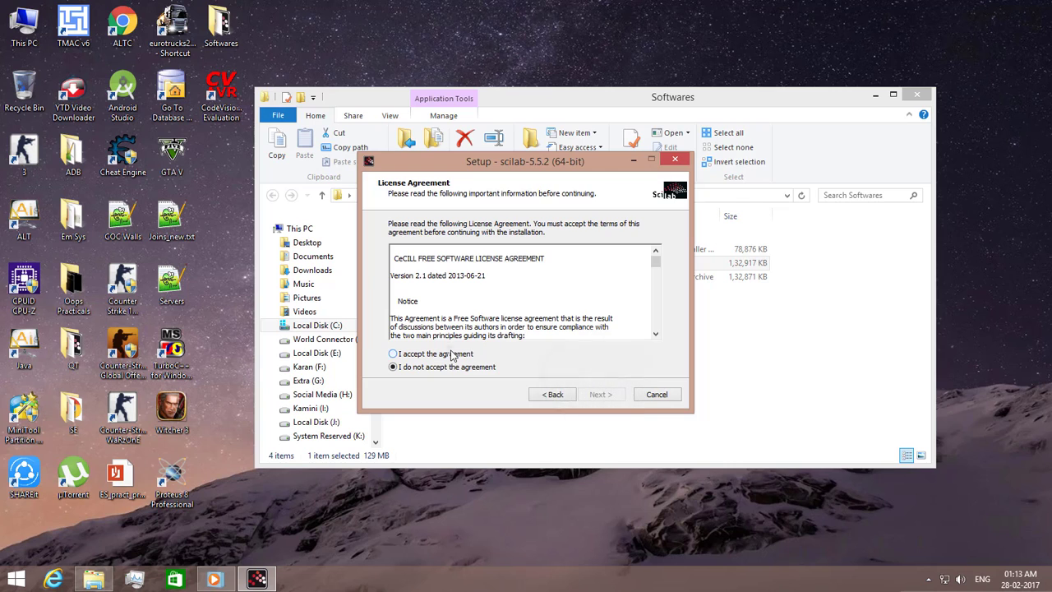
pyautogui.click(444, 354)
pyautogui.click(601, 395)
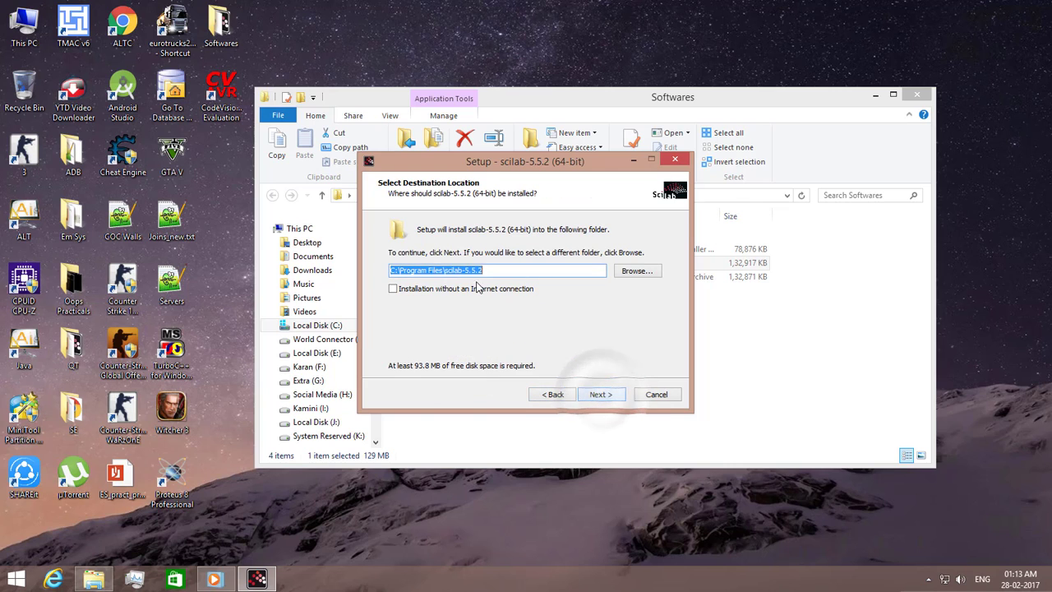
pyautogui.click(598, 395)
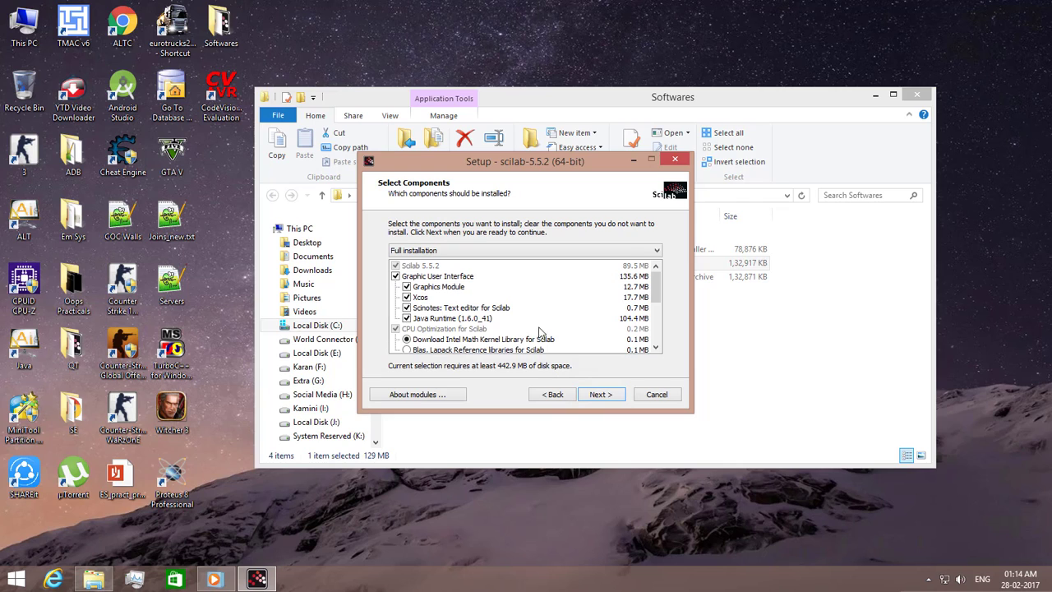
# Keep the full installation, the desktop icon and all Scilab file associations, and proceed to the Ready to Install page.
pyautogui.click(600, 394)
pyautogui.click(600, 395)
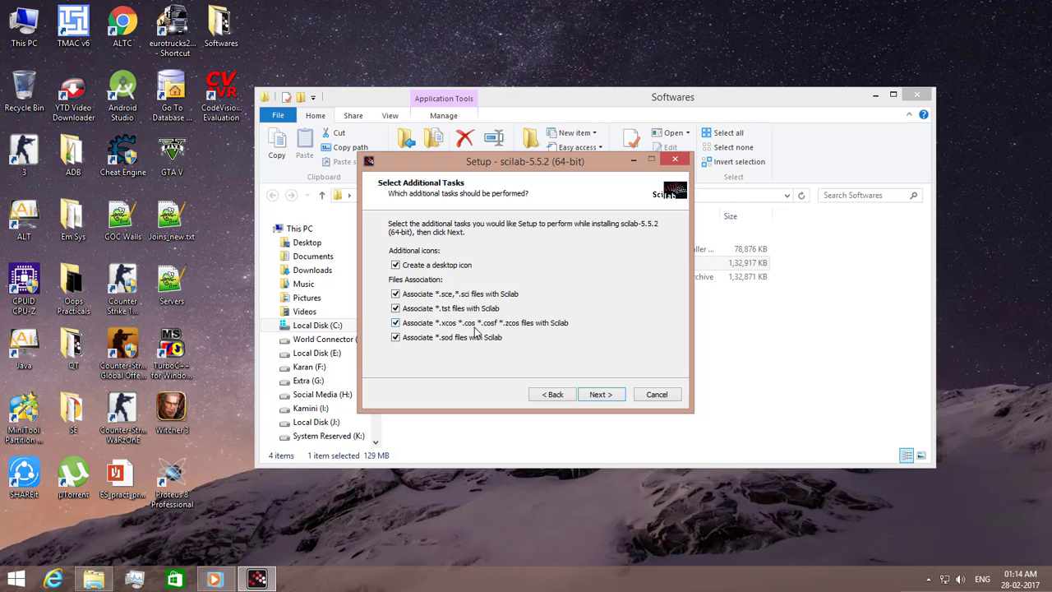
pyautogui.click(597, 396)
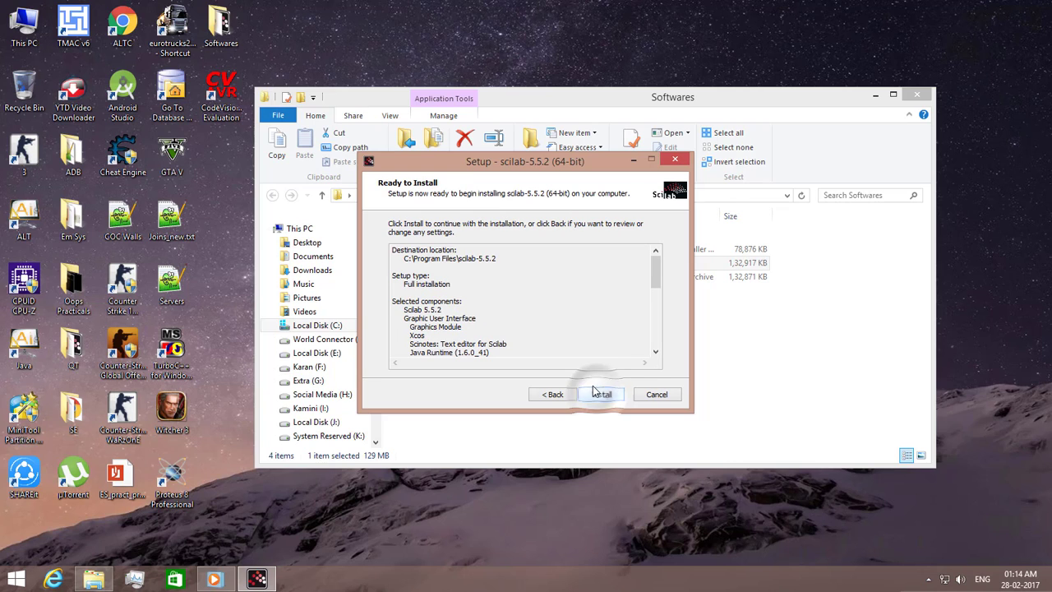
# Start installing Scilab 5.5.2 with the chosen settings and close the Softwares folder window.
pyautogui.click(602, 395)
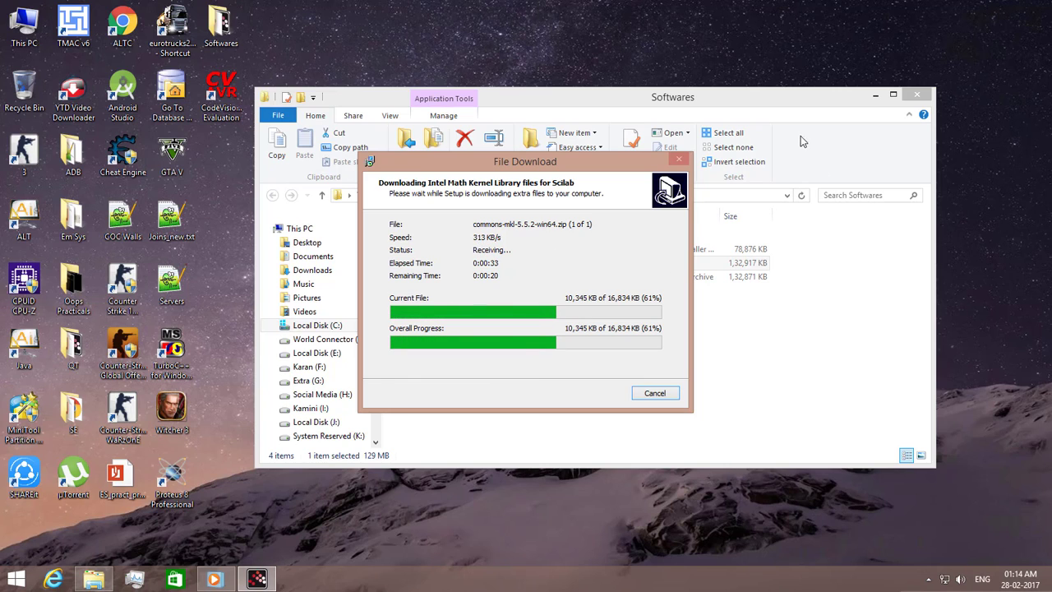
pyautogui.click(773, 103)
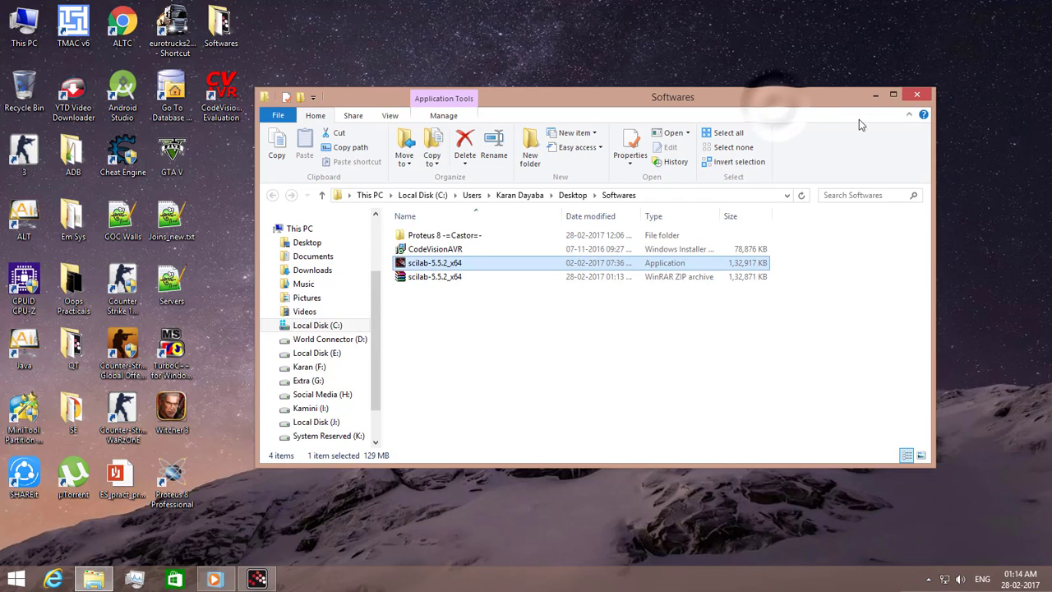
pyautogui.click(916, 96)
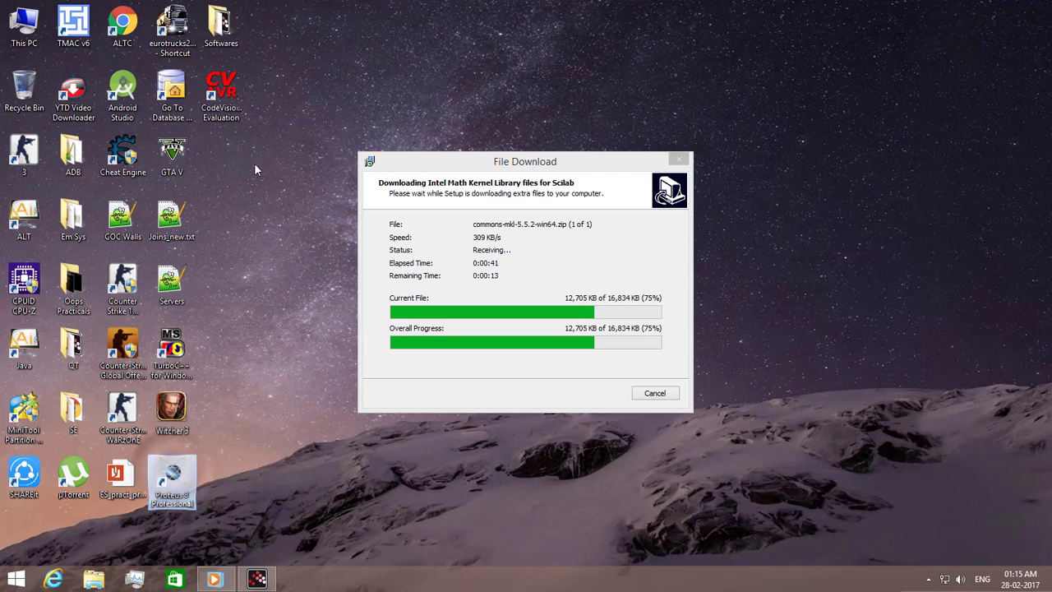
pyautogui.click(237, 112)
pyautogui.doubleClick(237, 112)
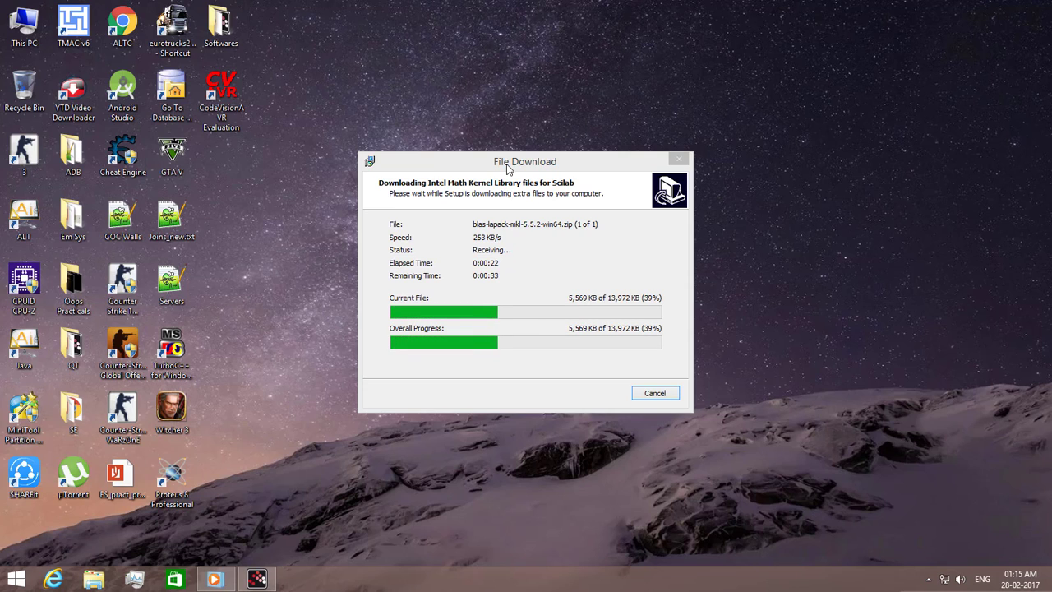
pyautogui.moveTo(506, 165); pyautogui.dragTo(504, 106)
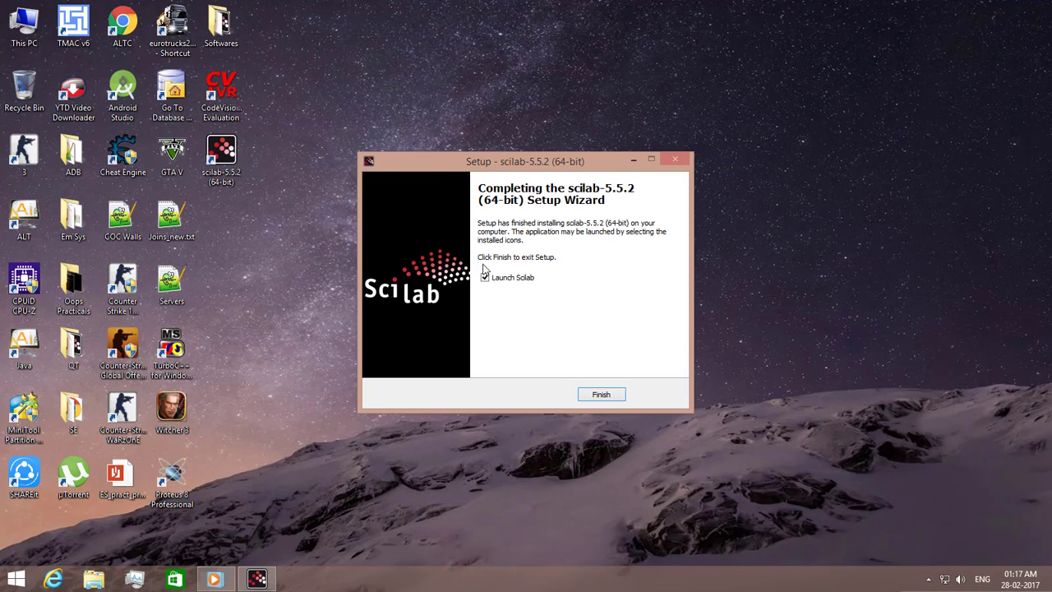
# Finish the setup wizard with Launch Scilab enabled and decline restoring the files from the last SciNotes session.
pyautogui.click(601, 395)
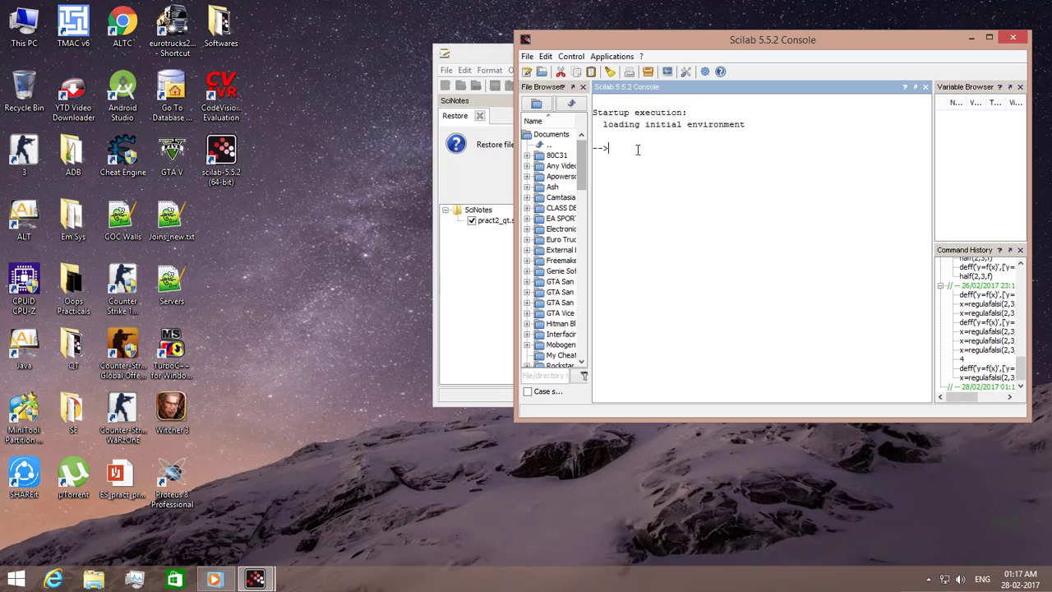
pyautogui.moveTo(444, 59); pyautogui.dragTo(164, 74)
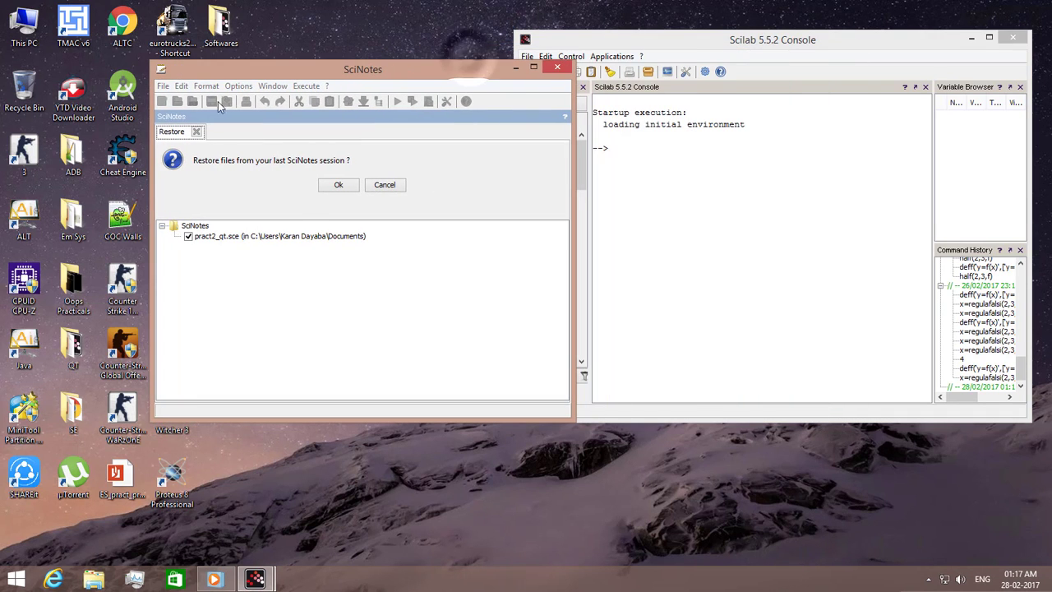
pyautogui.click(387, 185)
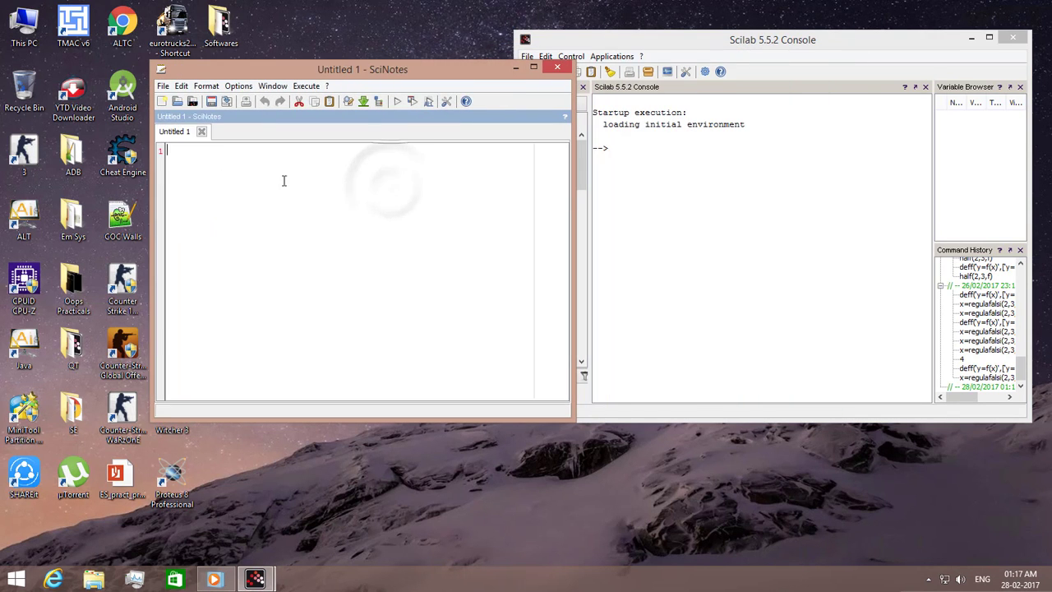
# Try out the blank SciNotes file by entering and deleting the text awdawdaw, and close SciNotes without saving.
pyautogui.write('awdawdaw')
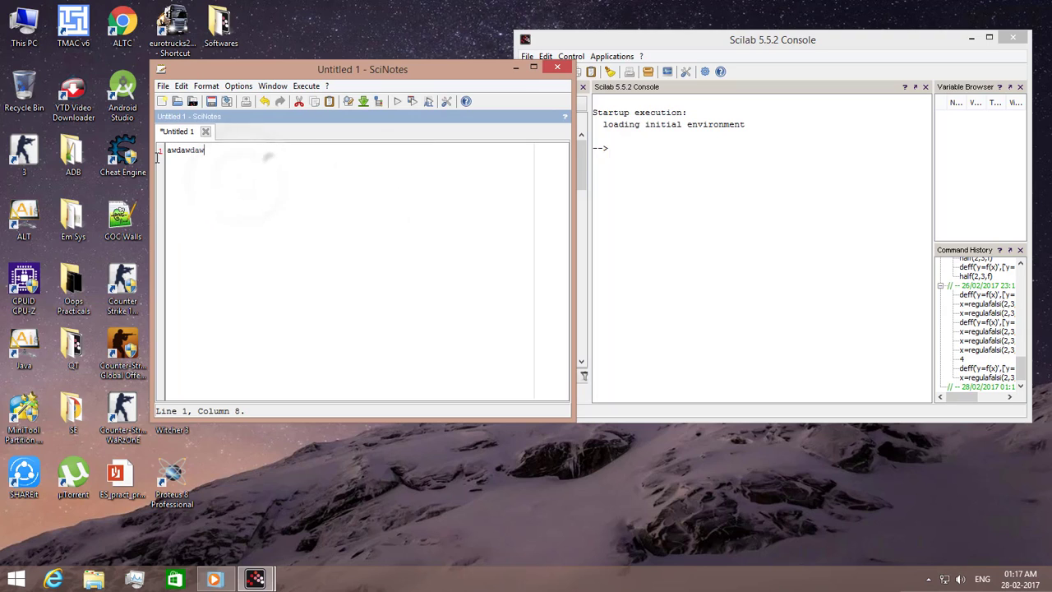
pyautogui.doubleClick(208, 152)
pyautogui.press('BackSpace')
pyautogui.click(557, 67)
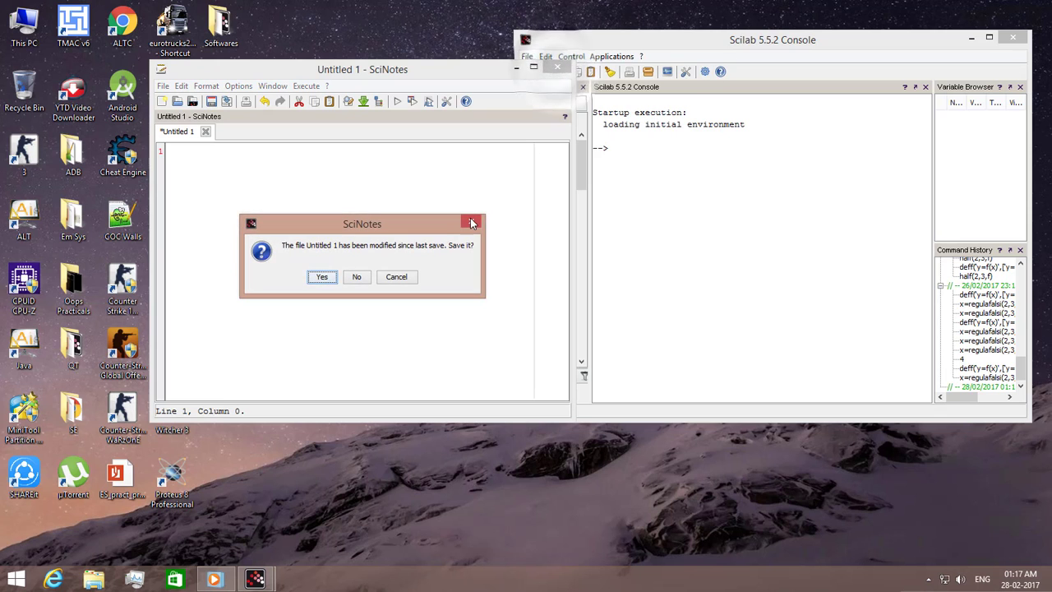
pyautogui.click(352, 278)
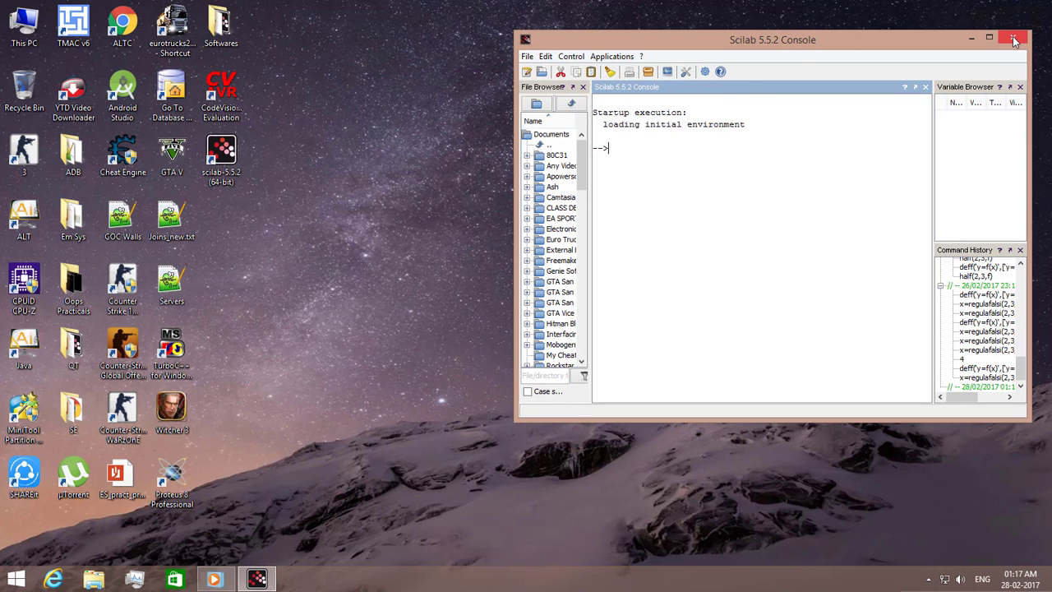
# Check the Control commands of the Scilab console and close Scilab.
pyautogui.click(1004, 39)
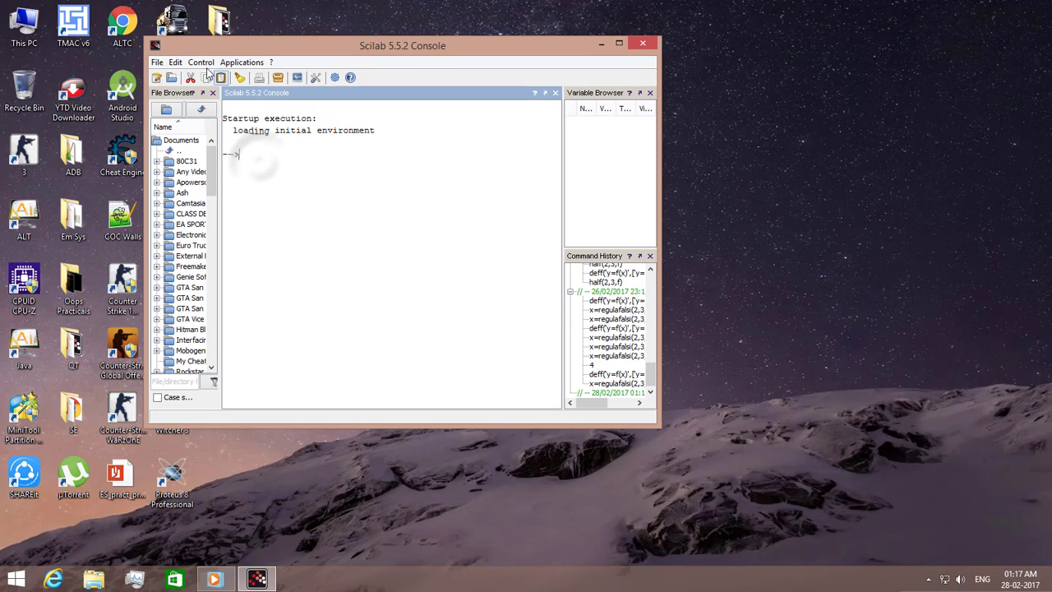
pyautogui.click(200, 63)
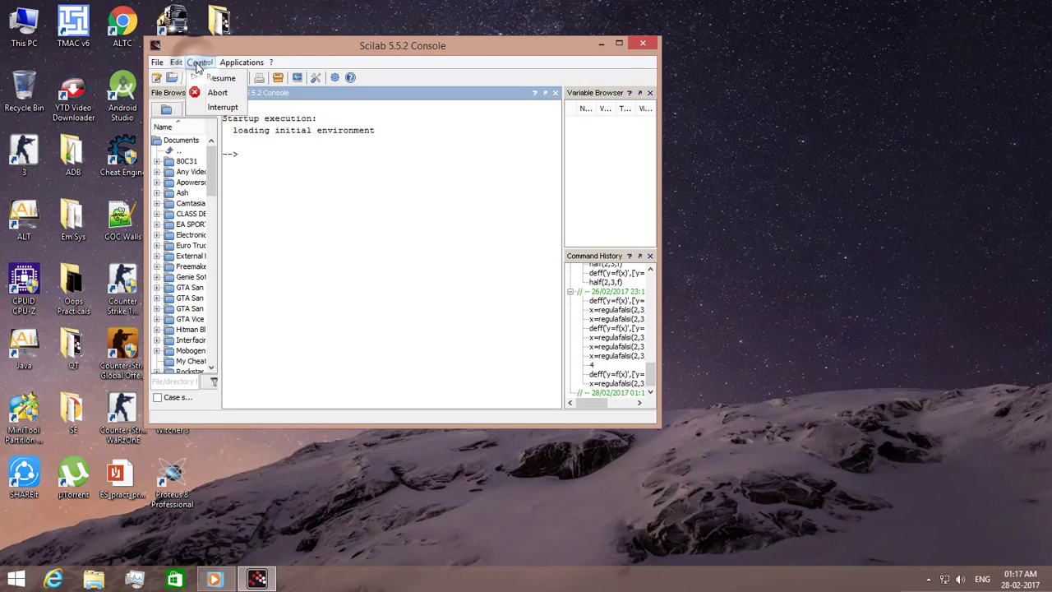
pyautogui.click(364, 212)
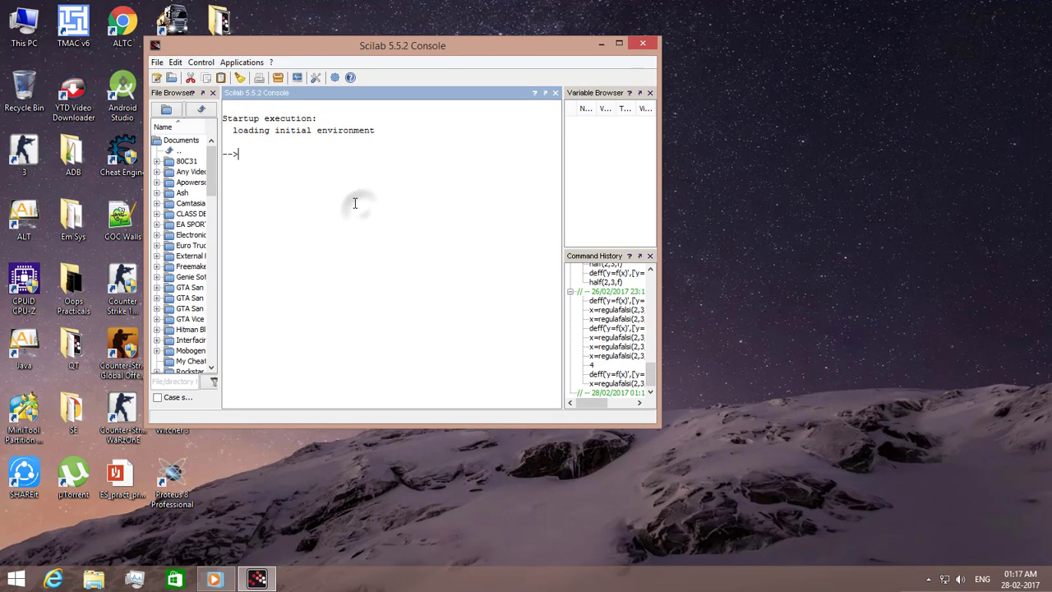
pyautogui.click(642, 47)
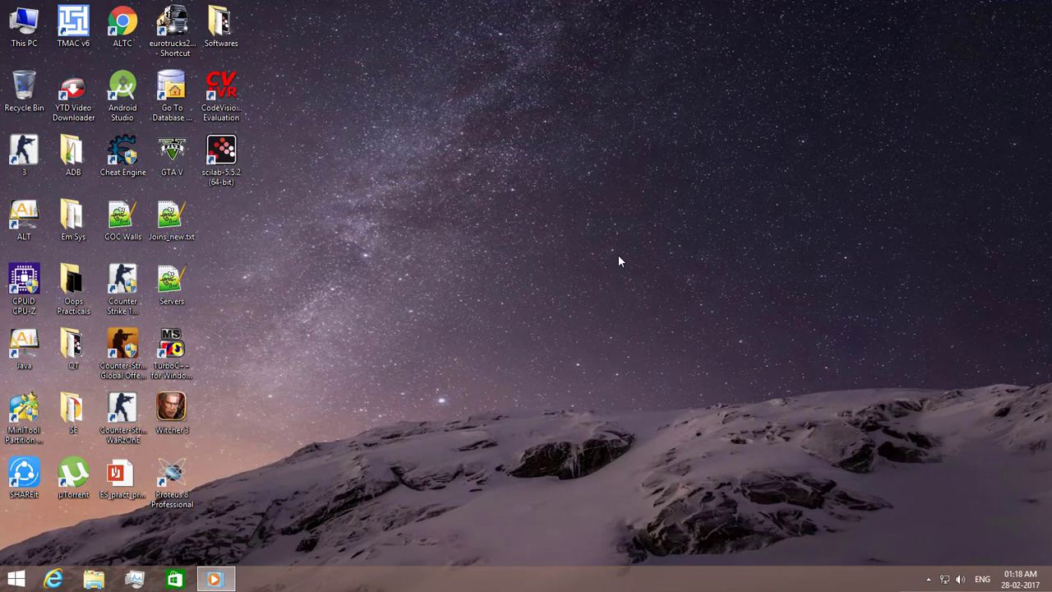